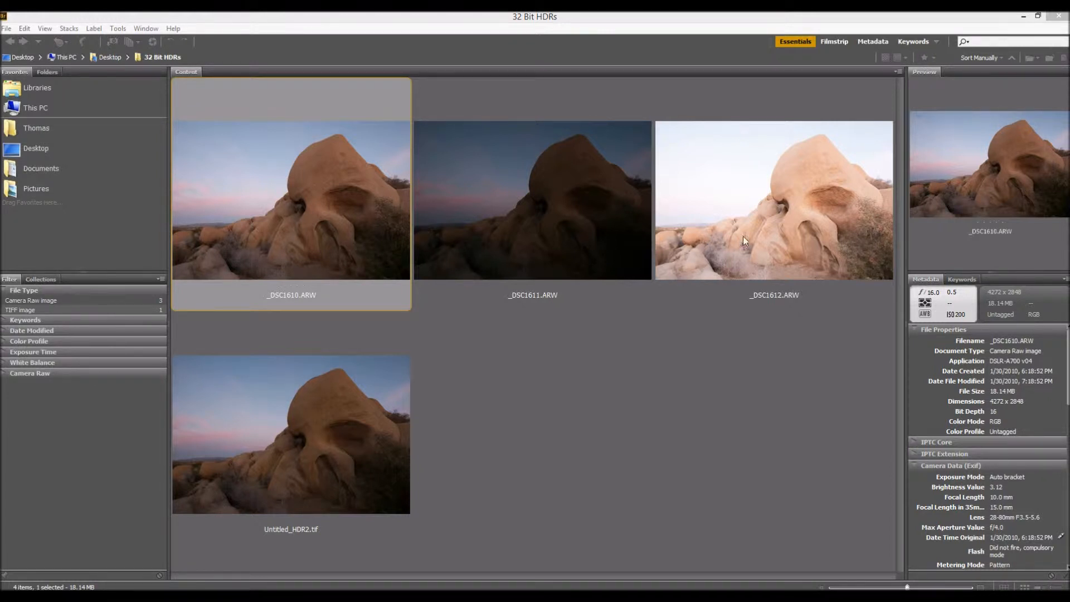
Select the three bracketed raw photos _DSC1610 to _DSC1612 and send them to Photoshop's Merge to HDR Pro.
{"action": "left_click", "coordinate": [823, 236], "text": "shift"}
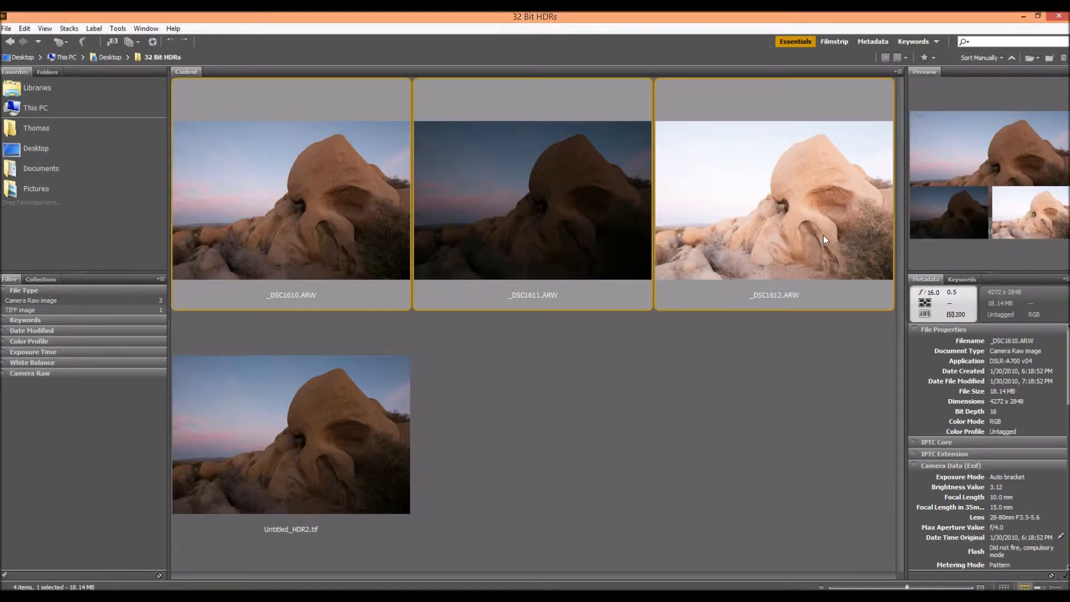
{"action": "left_click", "coordinate": [126, 31]}
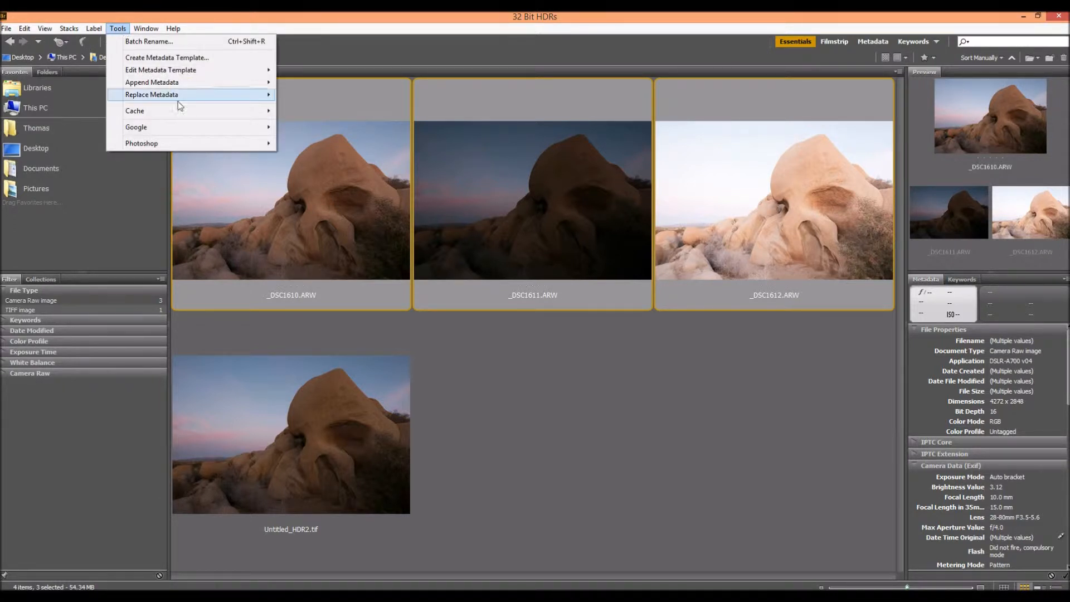
{"action": "mouse_move", "coordinate": [230, 145]}
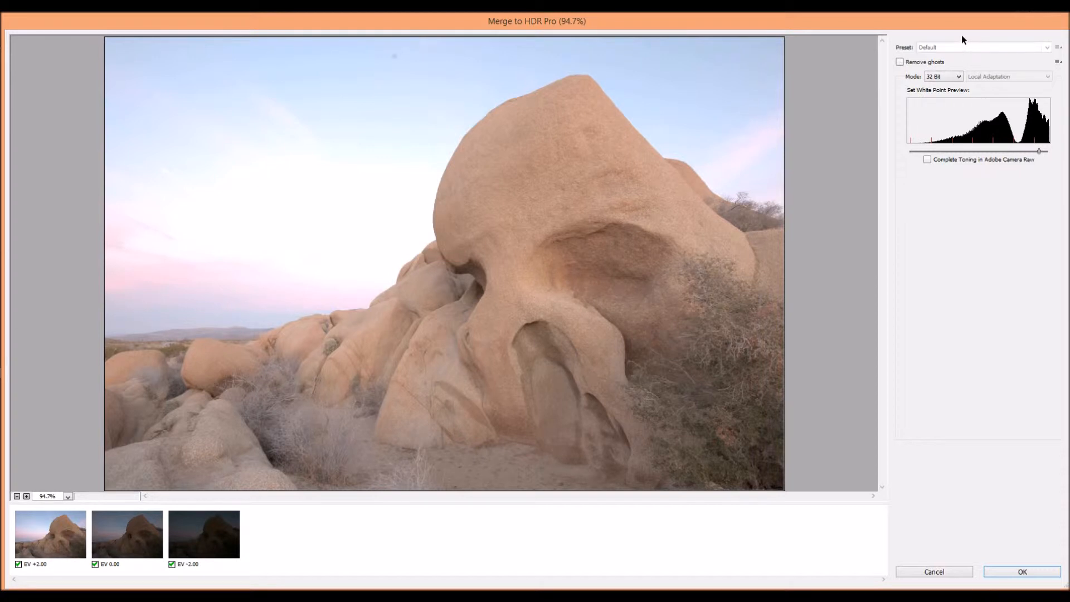
Create the merged 32-bit HDR image with ghost removal off and the white point preview brightened slightly.
{"action": "left_click", "coordinate": [900, 63]}
{"action": "left_click", "coordinate": [900, 63]}
{"action": "left_click_drag", "start_coordinate": [1038, 150], "coordinate": [1032, 151]}
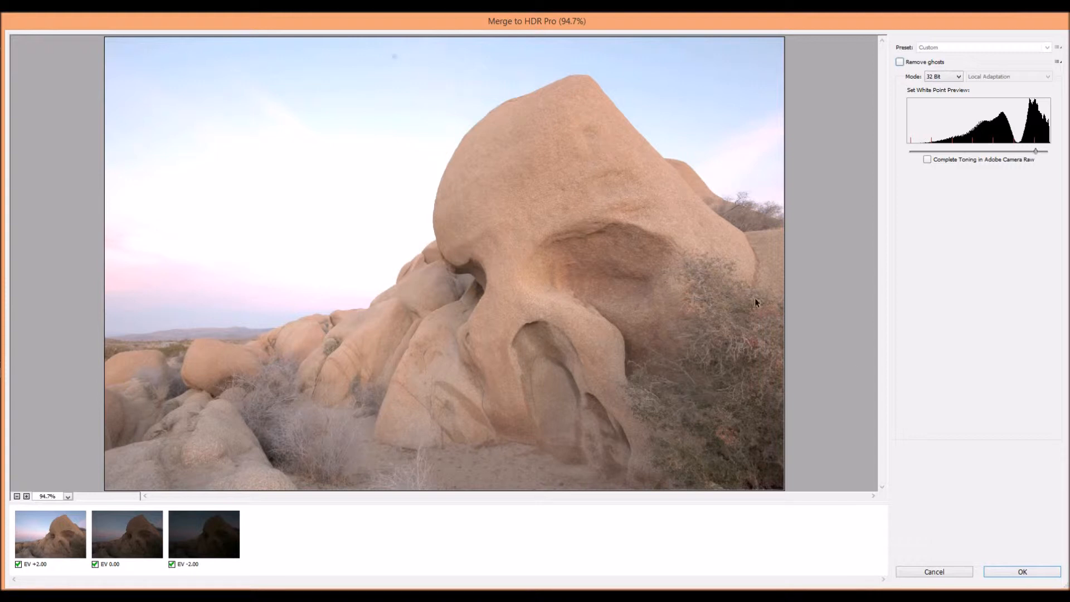
{"action": "left_click", "coordinate": [1022, 571]}
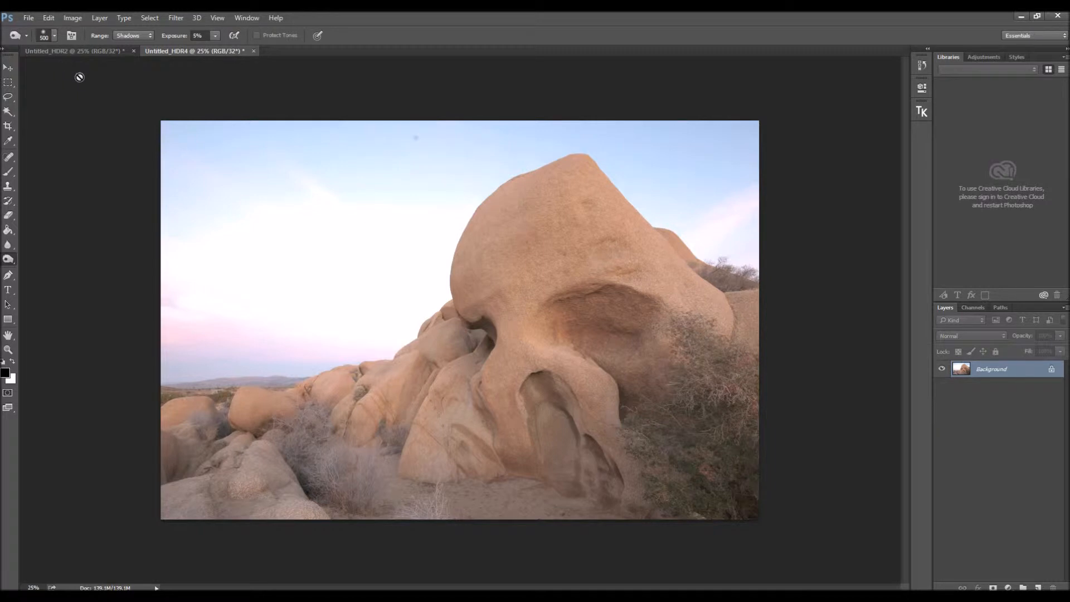
Try to save the merged image as the TIFF file Untitled_HDR4 in the 32 Bit HDRs folder, cancelling at the TIFF options.
{"action": "left_click", "coordinate": [29, 19]}
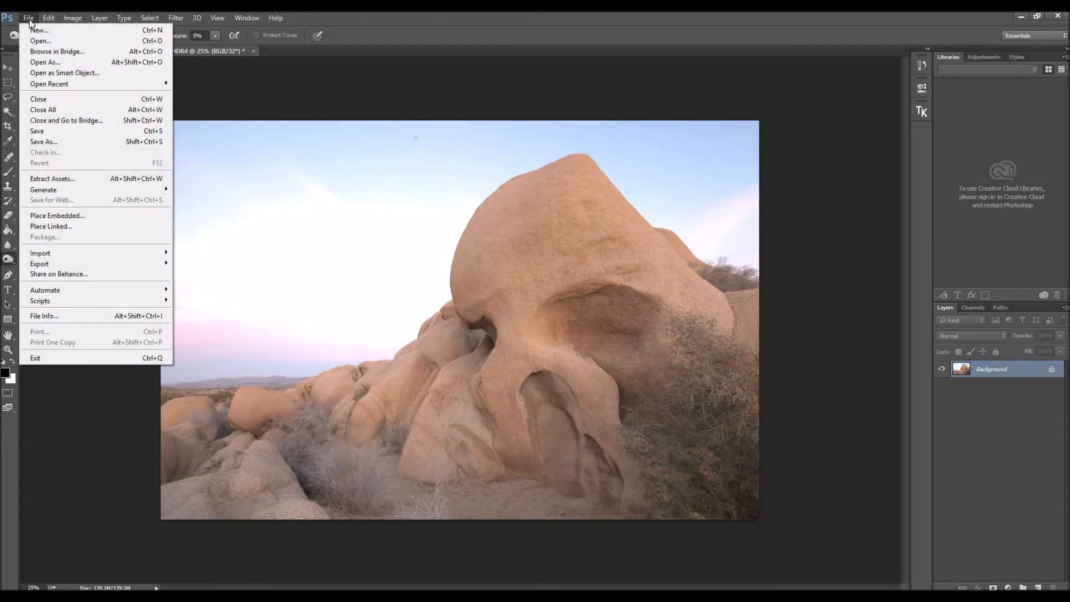
{"action": "left_click", "coordinate": [99, 142]}
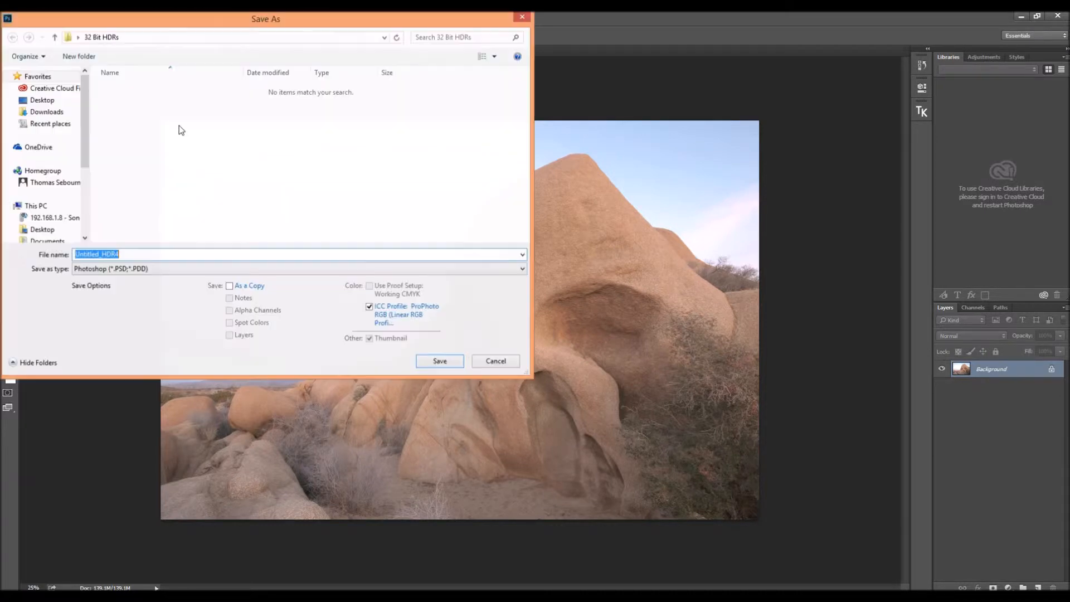
{"action": "left_click", "coordinate": [183, 272]}
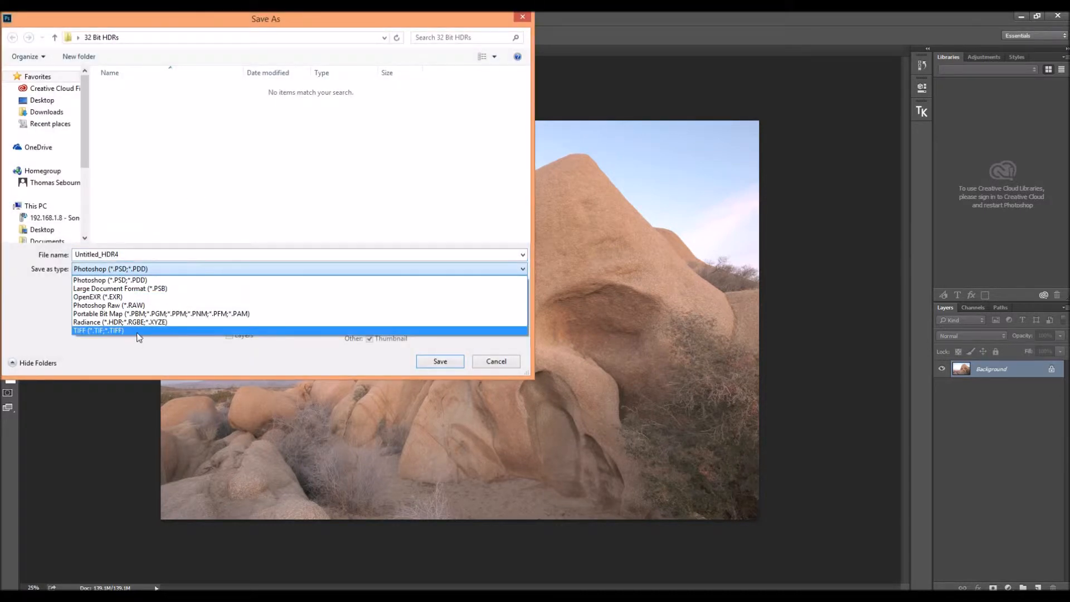
{"action": "left_click", "coordinate": [140, 330]}
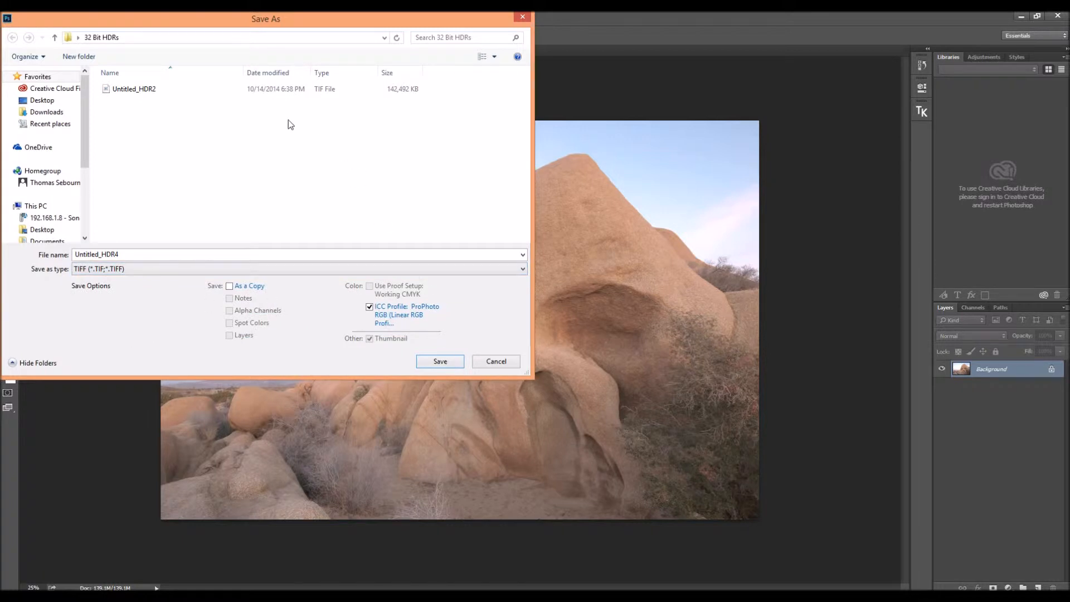
{"action": "left_click", "coordinate": [454, 363]}
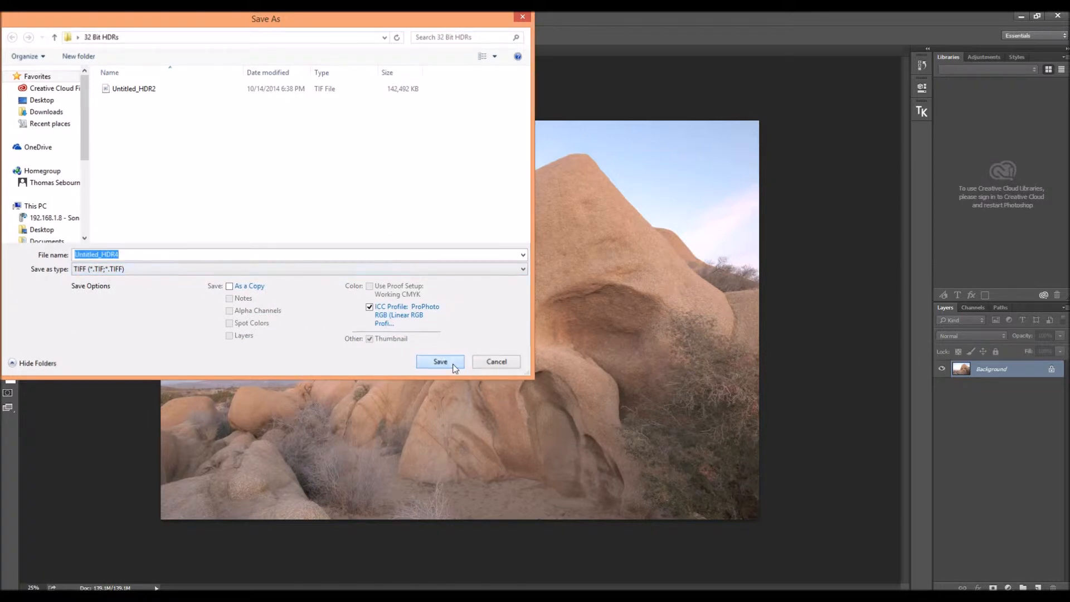
{"action": "left_click_drag", "start_coordinate": [630, 229], "coordinate": [398, 205]}
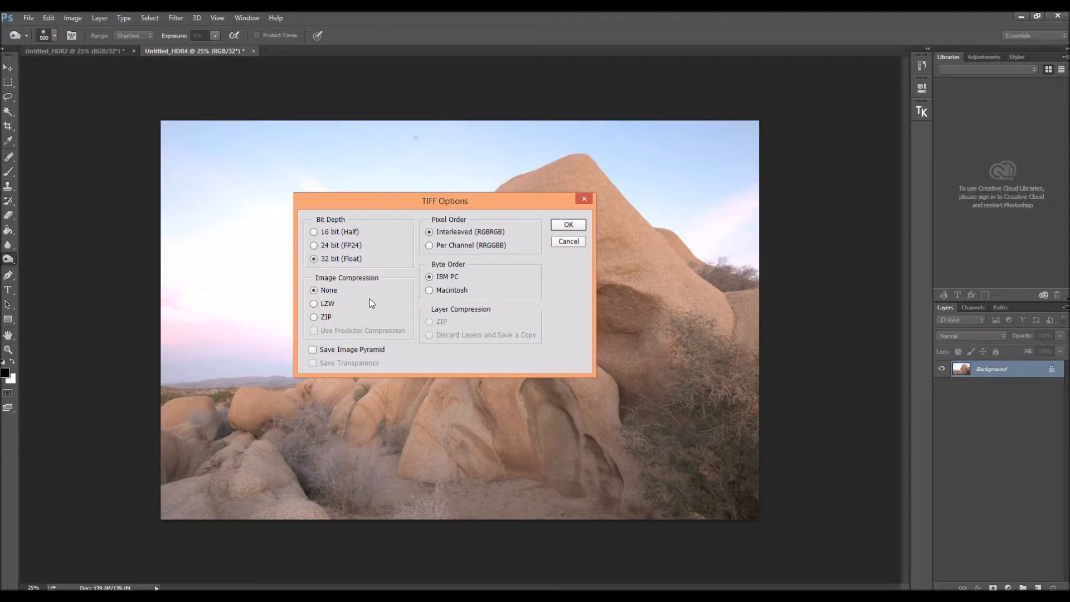
{"action": "left_click", "coordinate": [569, 241]}
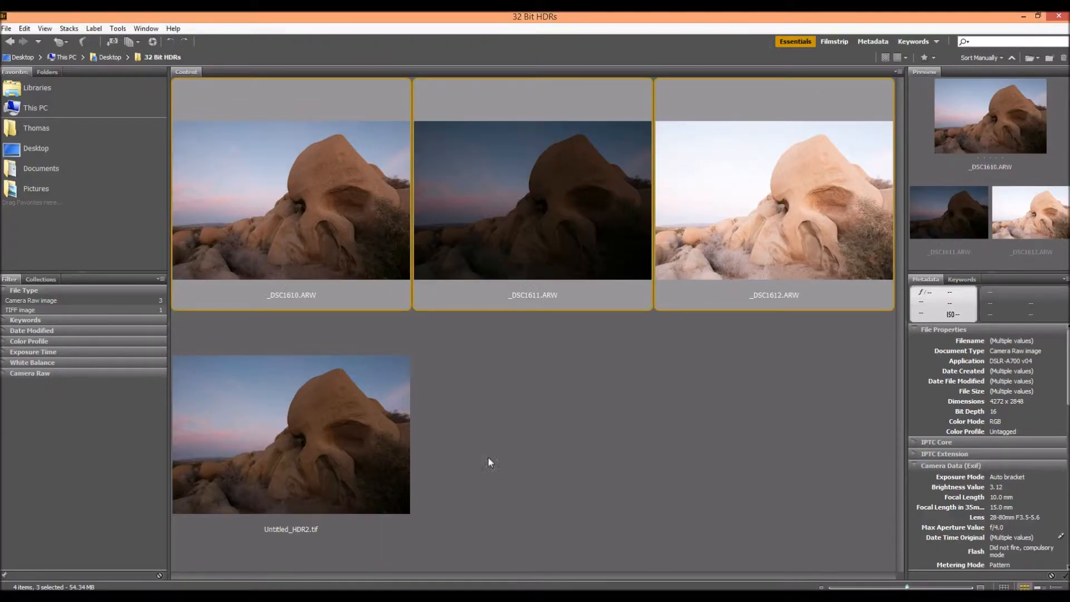
Switch to Bridge and open the existing 32-bit file Untitled_HDR2.tif in Camera Raw.
{"action": "left_click", "coordinate": [318, 459]}
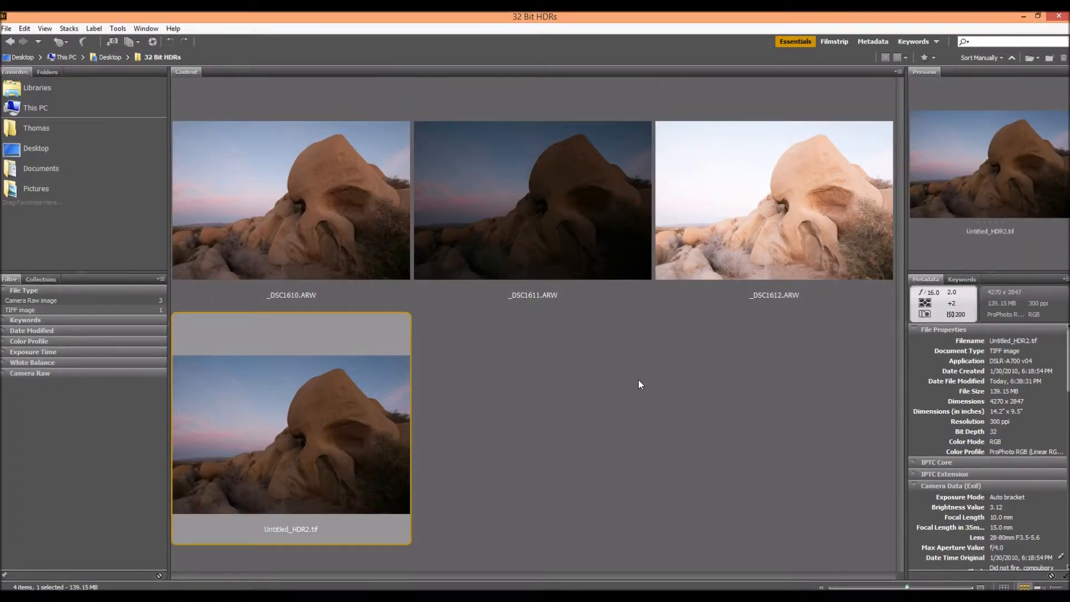
{"action": "left_click", "coordinate": [151, 42]}
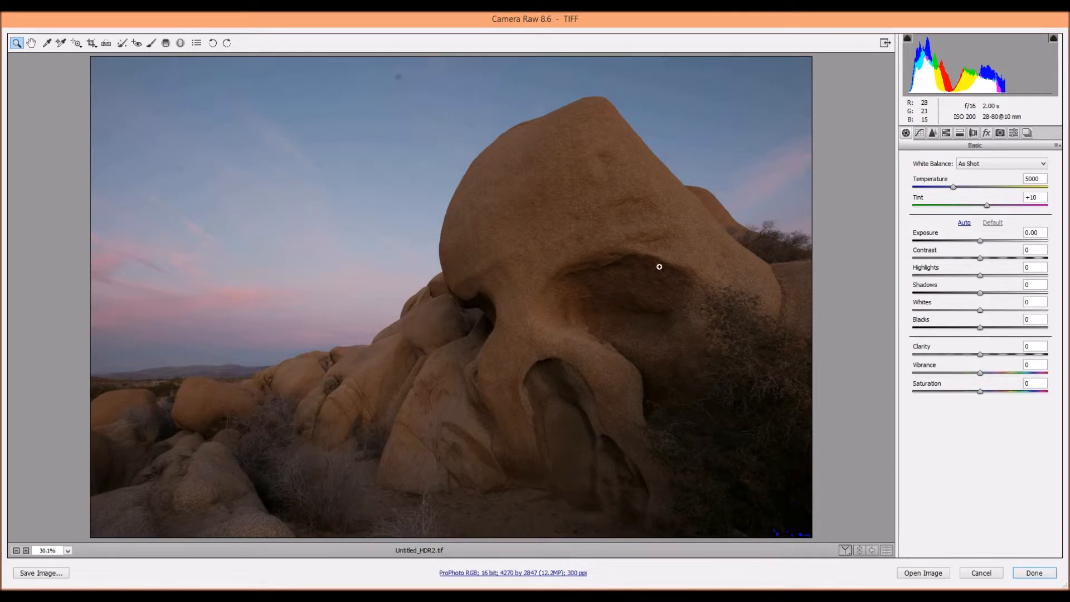
Test the image's exposure range by strongly brightening and darkening it, and reset Exposure to 0.
{"action": "left_click", "coordinate": [981, 242]}
{"action": "left_click_drag", "start_coordinate": [981, 243], "coordinate": [1015, 243]}
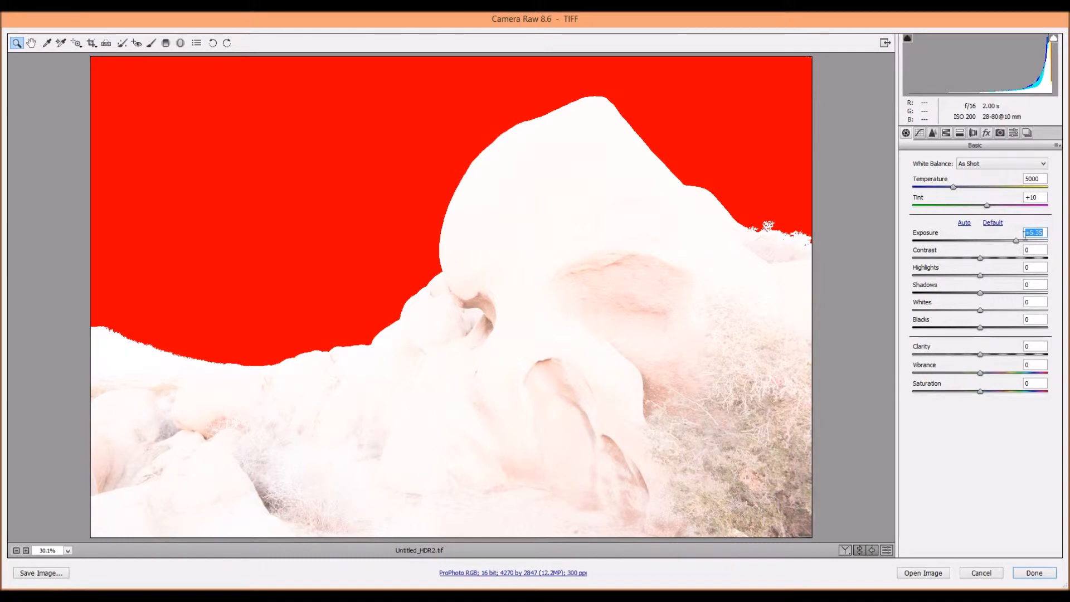
{"action": "left_click_drag", "start_coordinate": [1018, 244], "coordinate": [963, 245]}
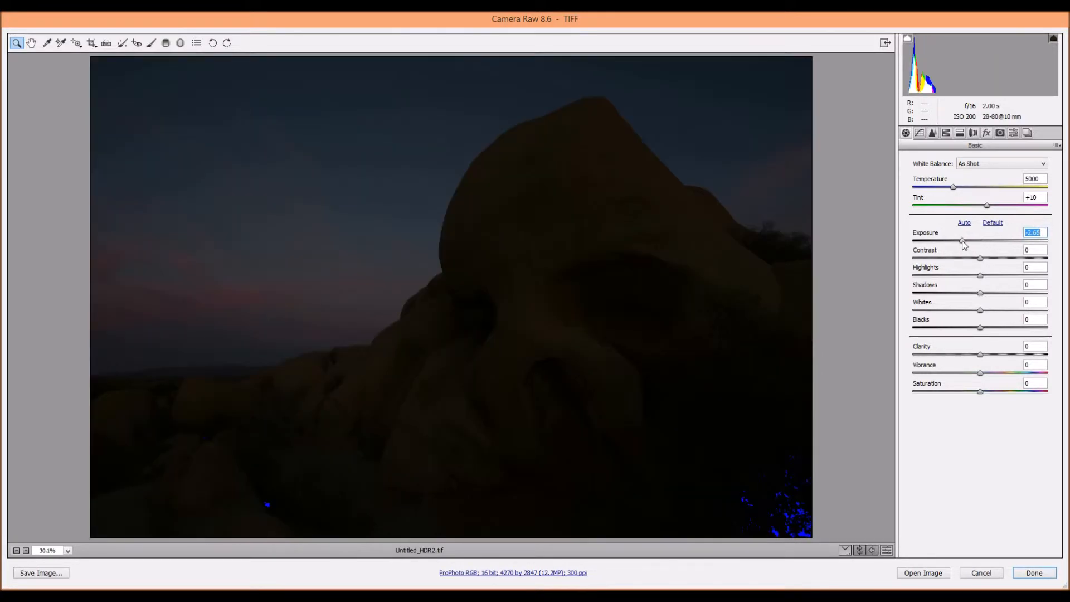
{"action": "double_click", "coordinate": [963, 243]}
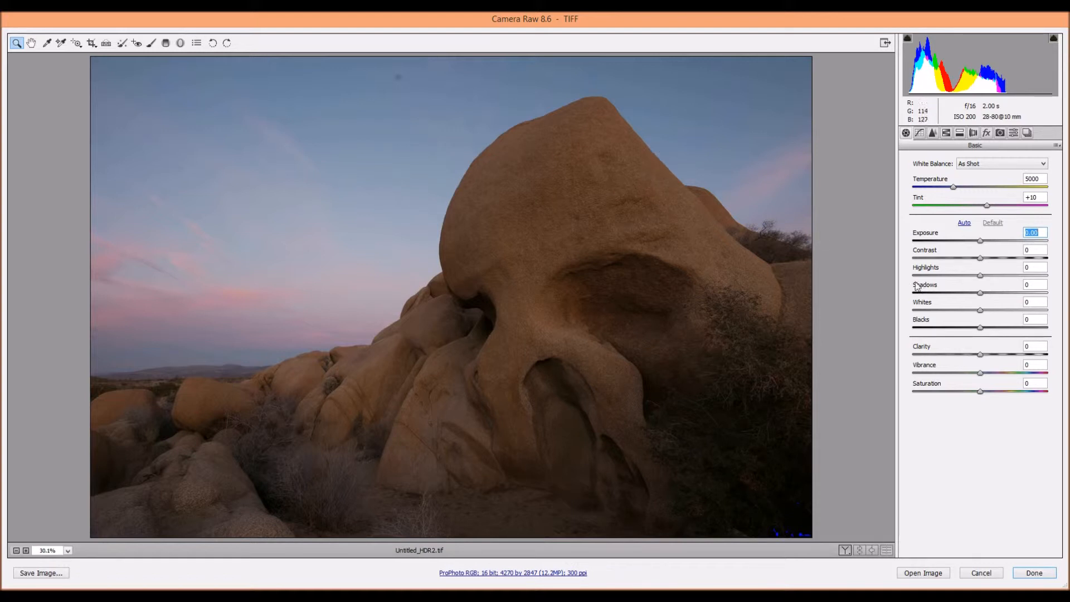
Reset the Graduated Filter's Exposure, Shadows and Clarity to 0 and try to draw a gradient across the rock.
{"action": "left_click", "coordinate": [166, 44]}
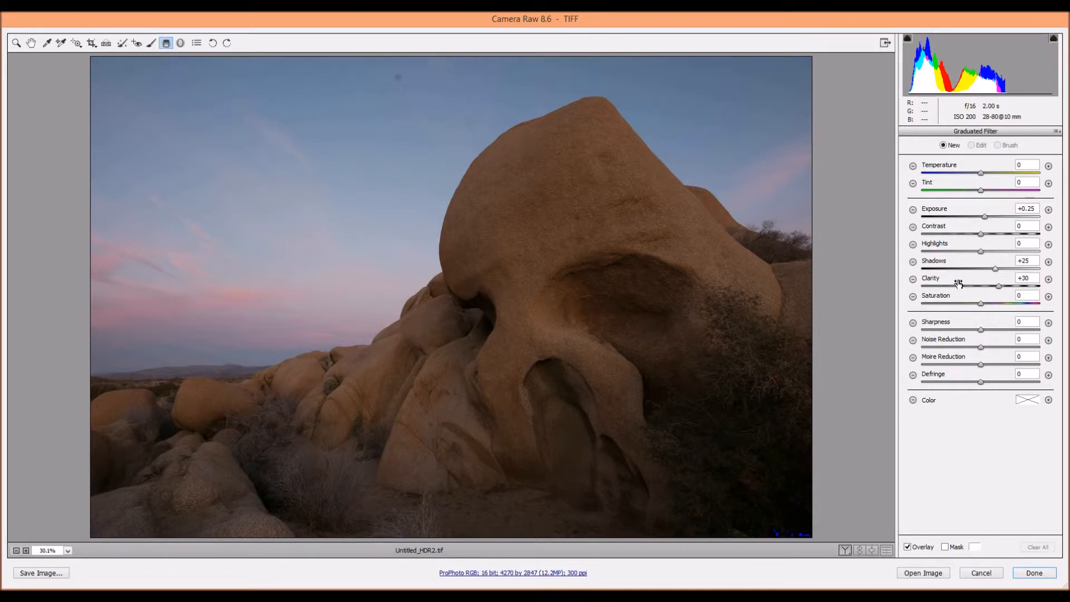
{"action": "double_click", "coordinate": [998, 286]}
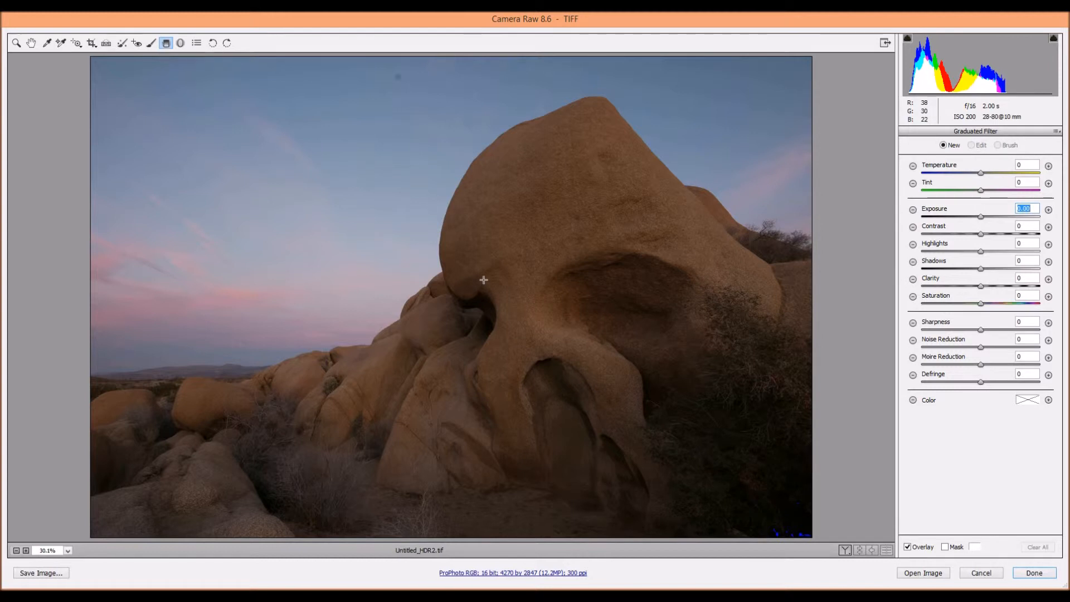
{"action": "left_click_drag", "start_coordinate": [567, 373], "coordinate": [462, 265]}
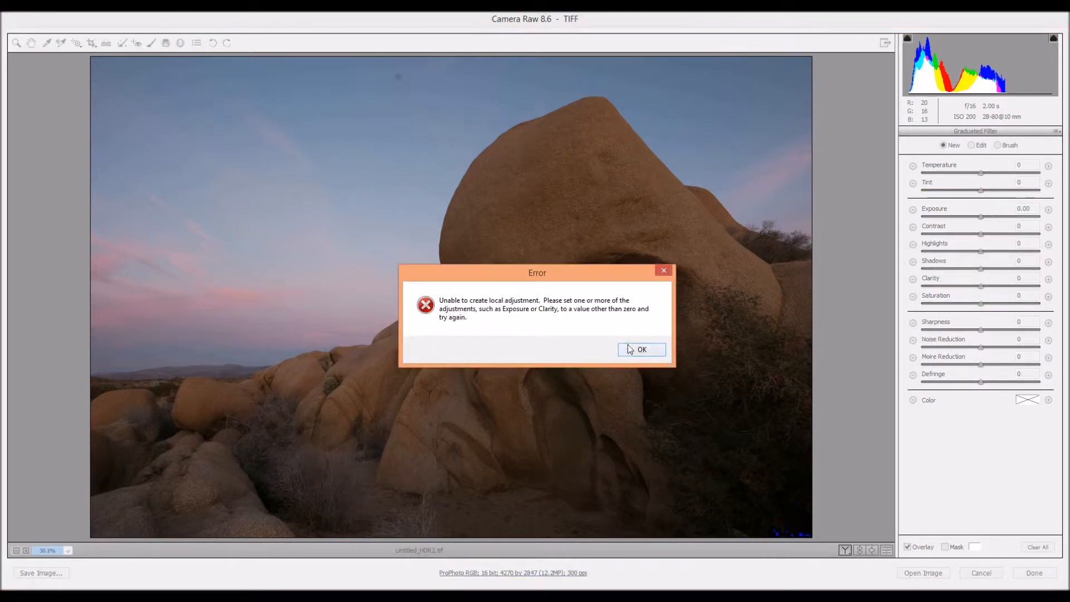
{"action": "left_click", "coordinate": [641, 350]}
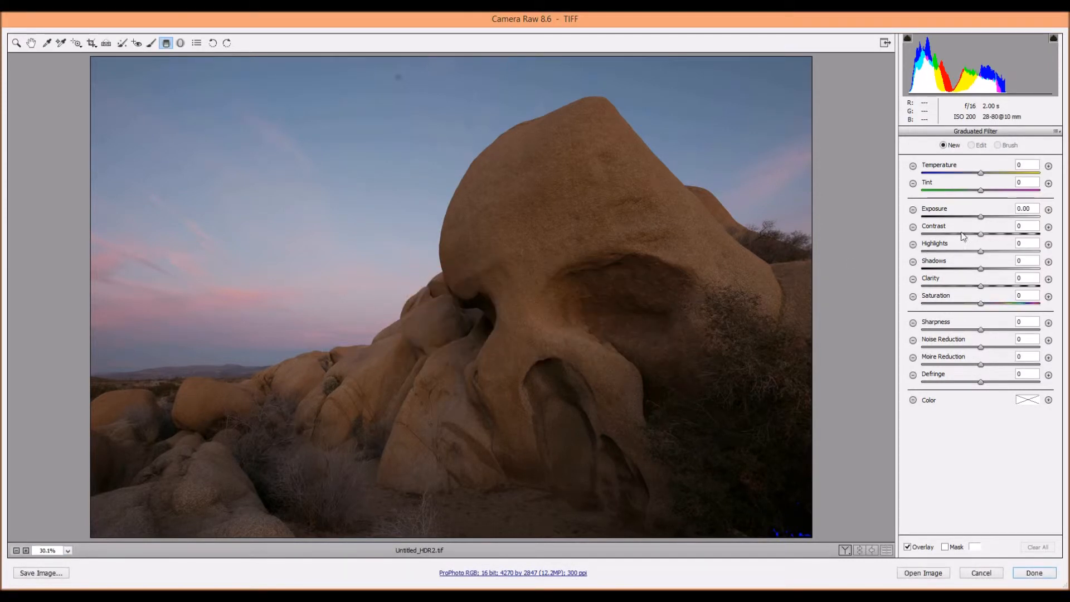
Draw a graduated filter that brightens the foreground, shift its ends down to the ground and the rock's top, and set Exposure to +1.15.
{"action": "left_click_drag", "start_coordinate": [980, 218], "coordinate": [989, 223]}
{"action": "left_click_drag", "start_coordinate": [505, 366], "coordinate": [408, 80]}
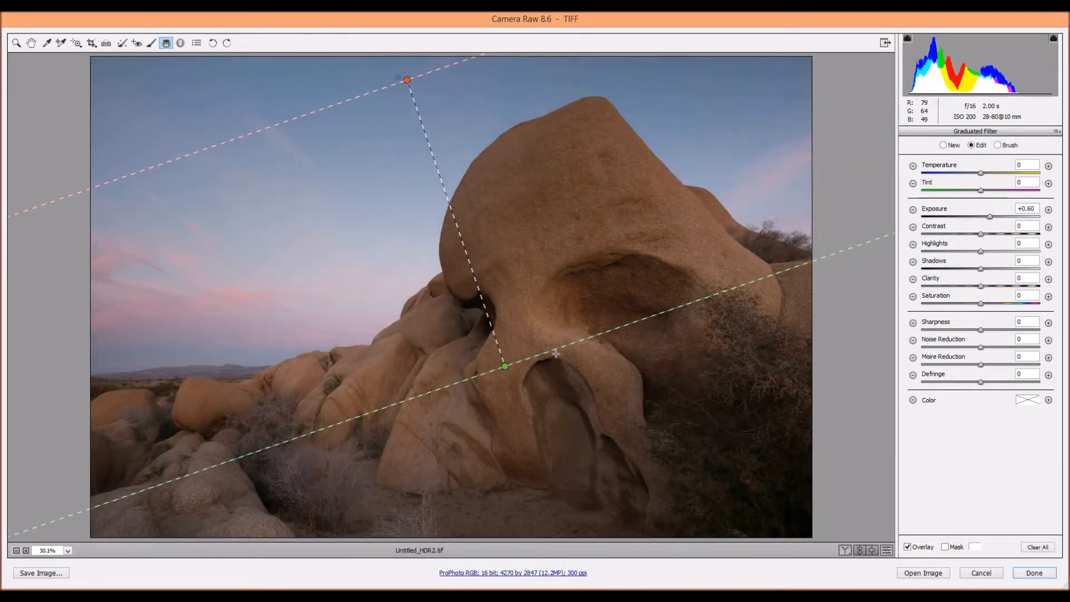
{"action": "left_click_drag", "start_coordinate": [522, 359], "coordinate": [567, 492]}
{"action": "left_click_drag", "start_coordinate": [421, 77], "coordinate": [452, 147]}
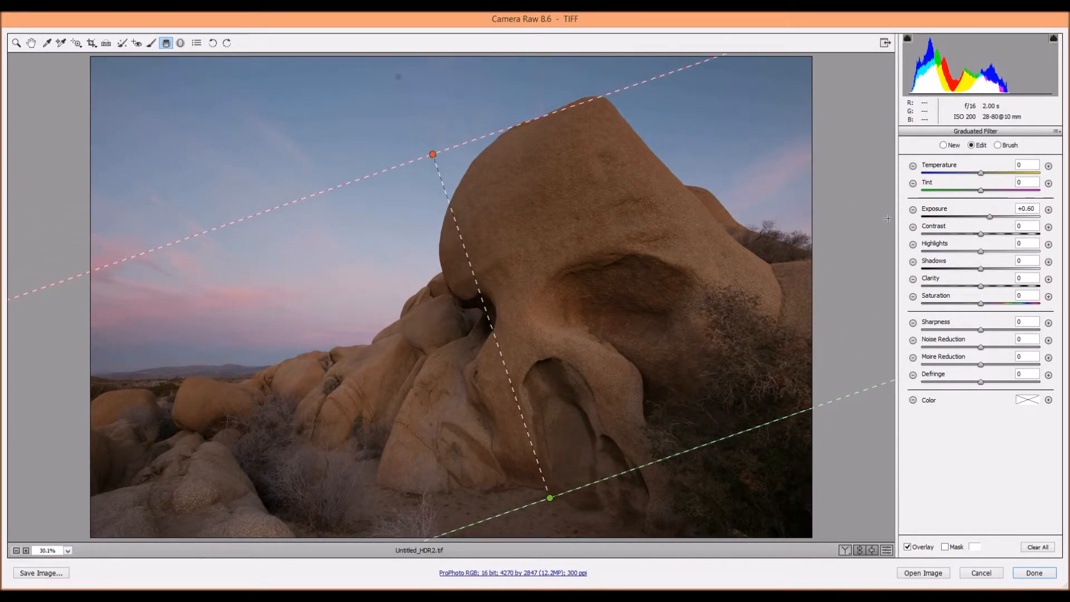
{"action": "left_click_drag", "start_coordinate": [990, 221], "coordinate": [998, 221]}
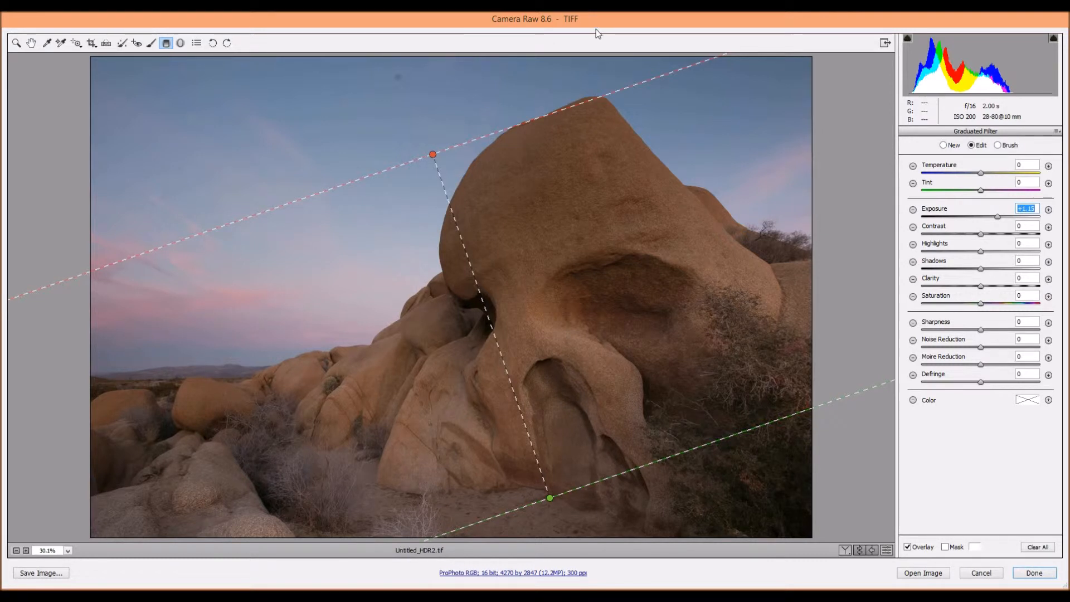
Erase a patch of the gradient on the rock's forehead with the filter brush and undo it.
{"action": "left_click", "coordinate": [998, 145]}
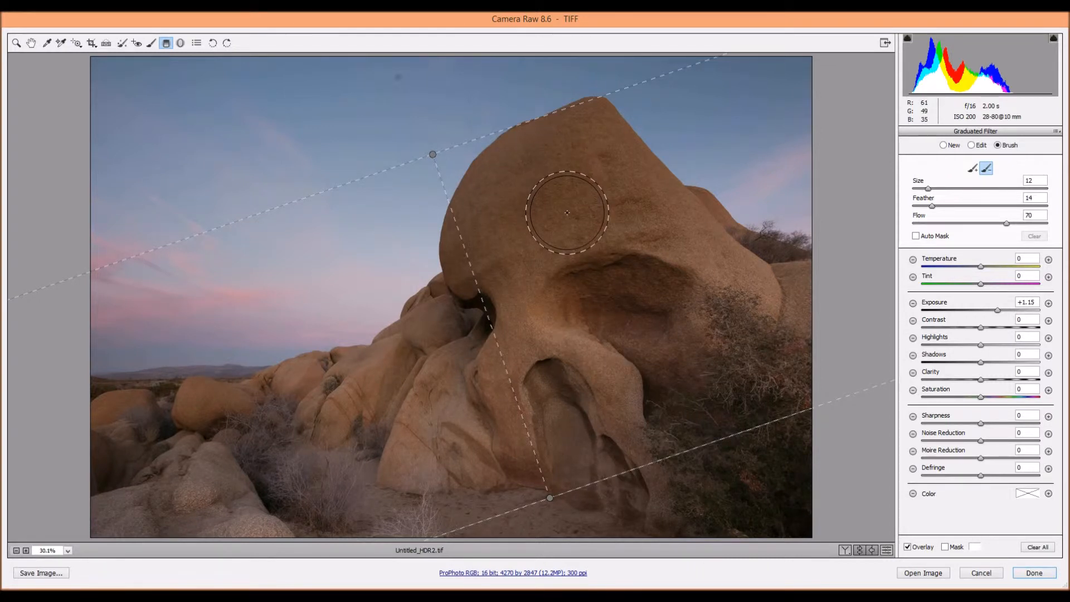
{"action": "mouse_move", "coordinate": [567, 212]}
{"action": "left_mouse_down"}
{"action": "mouse_move", "coordinate": [551, 241]}
{"action": "mouse_move", "coordinate": [538, 223]}
{"action": "mouse_move", "coordinate": [566, 182]}
{"action": "left_mouse_up"}
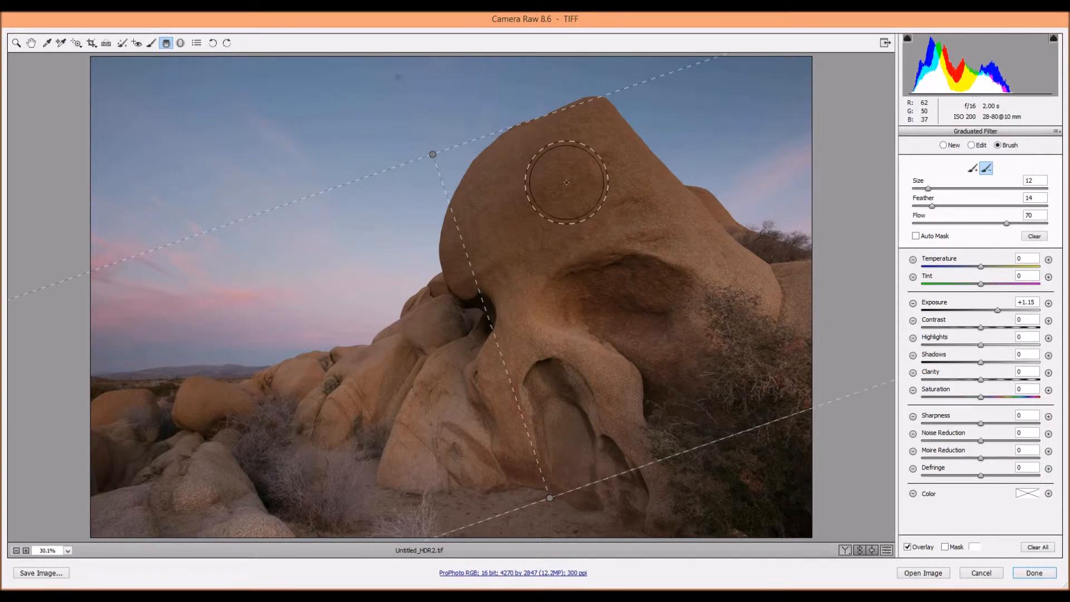
{"action": "left_click", "coordinate": [566, 182]}
{"action": "key", "text": "ctrl+z"}
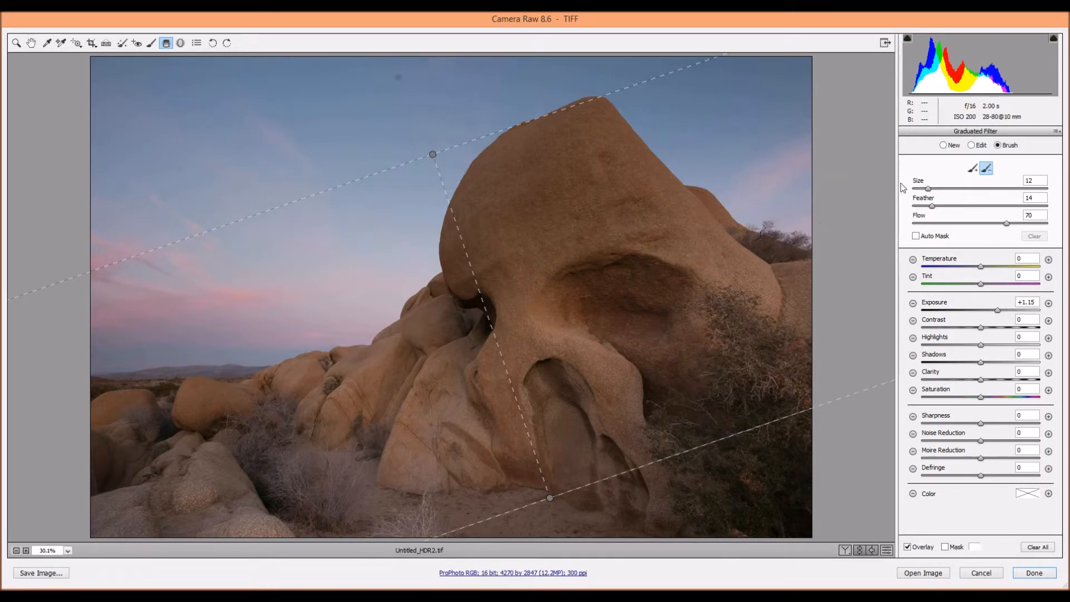
Brush the graduated filter's brightening over the skull rock, its edges and the boulders, and clear all graduated filters.
{"action": "left_click", "coordinate": [944, 145]}
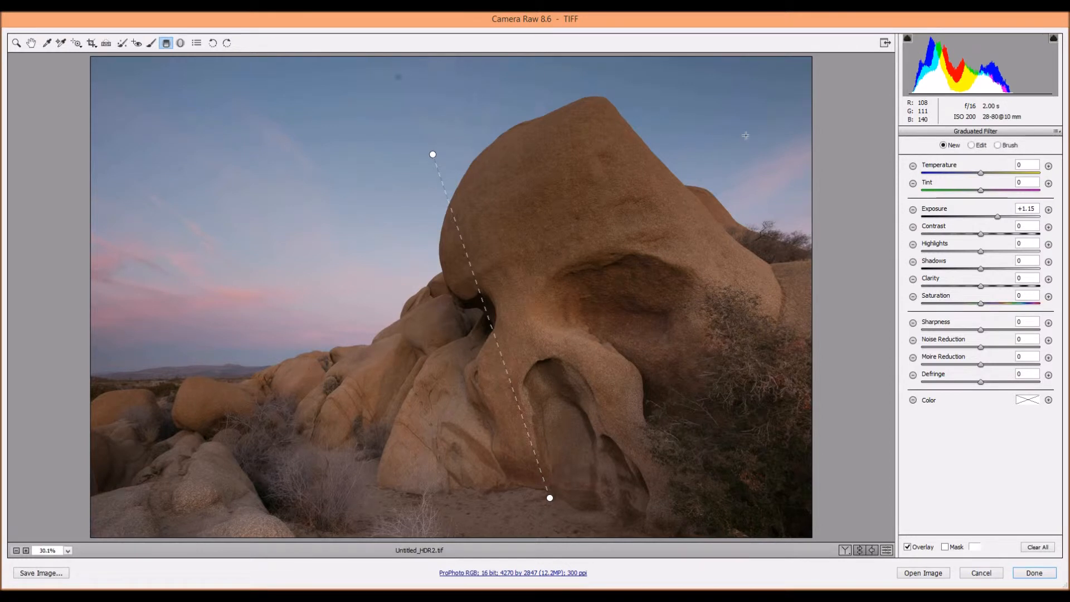
{"action": "left_click", "coordinate": [1013, 148]}
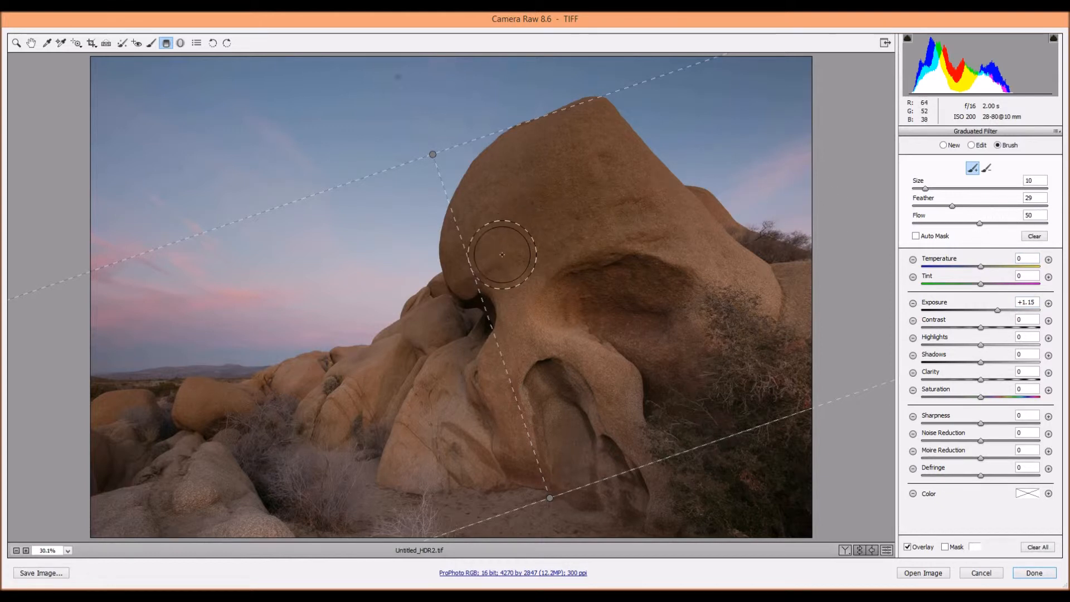
{"action": "mouse_move", "coordinate": [484, 261]}
{"action": "left_mouse_down"}
{"action": "mouse_move", "coordinate": [514, 185]}
{"action": "mouse_move", "coordinate": [592, 133]}
{"action": "mouse_move", "coordinate": [640, 199]}
{"action": "mouse_move", "coordinate": [629, 211]}
{"action": "mouse_move", "coordinate": [571, 189]}
{"action": "mouse_move", "coordinate": [541, 231]}
{"action": "mouse_move", "coordinate": [612, 220]}
{"action": "mouse_move", "coordinate": [660, 238]}
{"action": "mouse_move", "coordinate": [671, 230]}
{"action": "mouse_move", "coordinate": [594, 129]}
{"action": "mouse_move", "coordinate": [577, 128]}
{"action": "mouse_move", "coordinate": [500, 168]}
{"action": "mouse_move", "coordinate": [474, 200]}
{"action": "mouse_move", "coordinate": [454, 297]}
{"action": "mouse_move", "coordinate": [315, 361]}
{"action": "mouse_move", "coordinate": [83, 404]}
{"action": "left_mouse_up"}
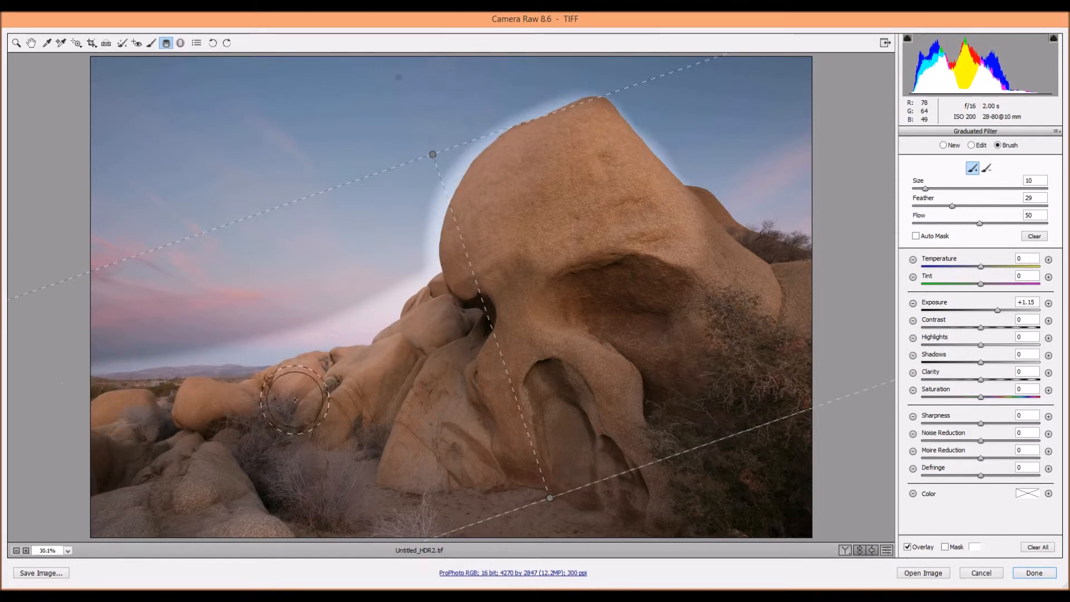
{"action": "mouse_move", "coordinate": [716, 219]}
{"action": "left_mouse_down"}
{"action": "mouse_move", "coordinate": [676, 206]}
{"action": "mouse_move", "coordinate": [719, 256]}
{"action": "mouse_move", "coordinate": [800, 283]}
{"action": "mouse_move", "coordinate": [746, 261]}
{"action": "left_mouse_up"}
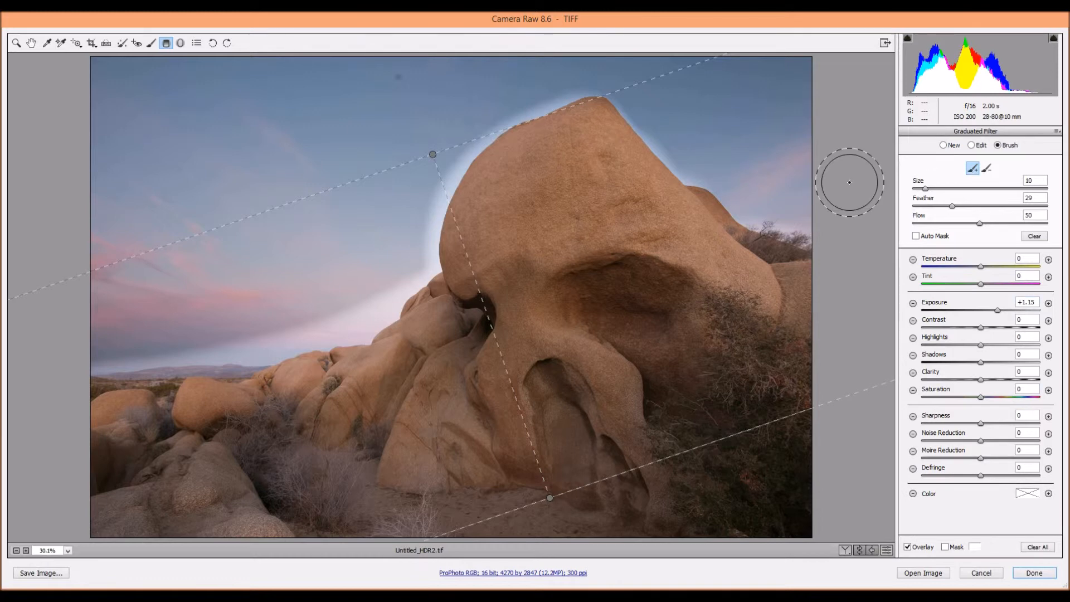
{"action": "left_click", "coordinate": [1040, 548]}
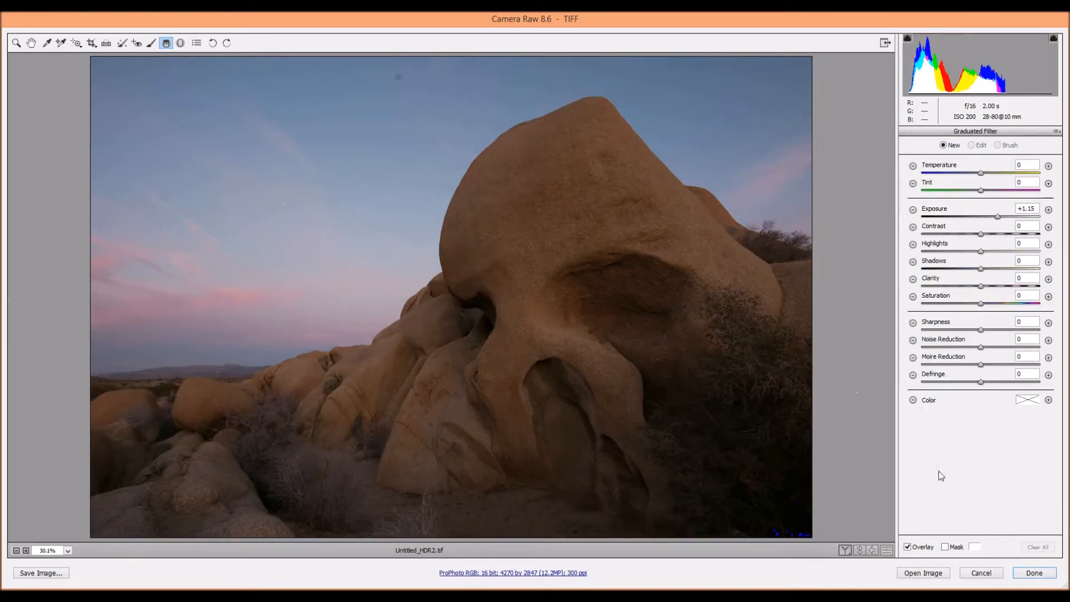
Start an Adjustment Brush with Exposure +1.15, enlarge it to size 44, and dab it onto the skull rock's forehead.
{"action": "left_click", "coordinate": [153, 44]}
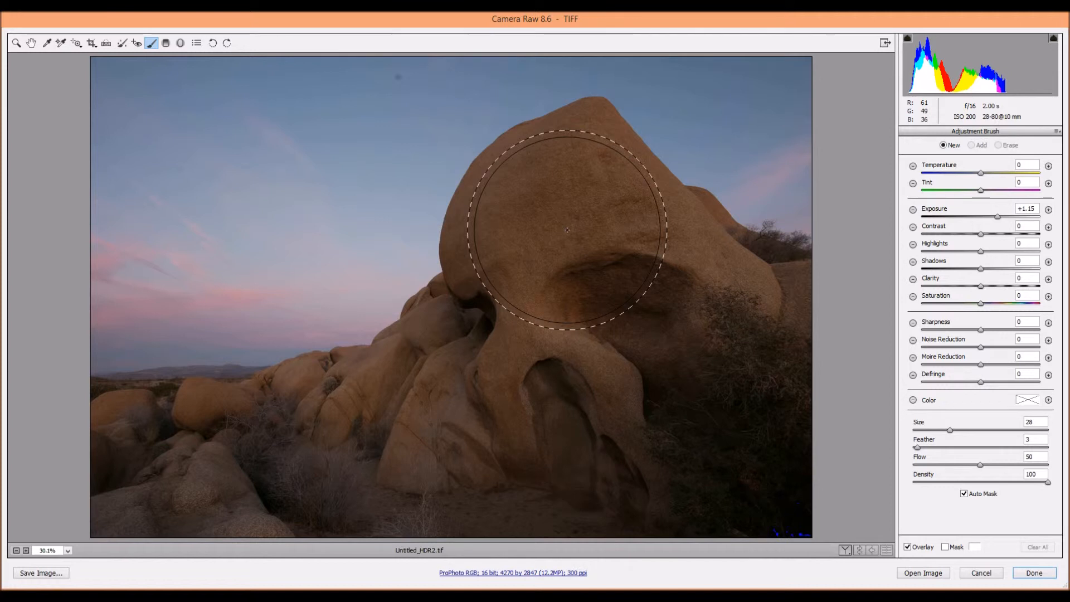
{"action": "key", "text": "bracketright"}
{"action": "key", "text": "bracketright"}
{"action": "key", "text": "bracketright"}
{"action": "key", "text": "bracketright"}
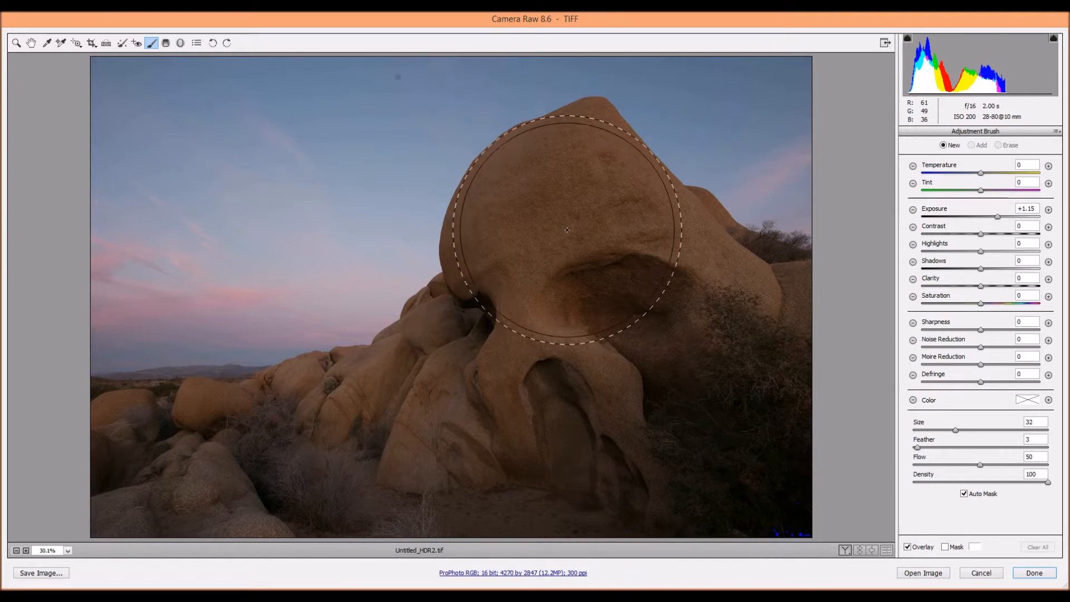
{"action": "key", "text": "bracketright"}
{"action": "key", "text": "bracketright"}
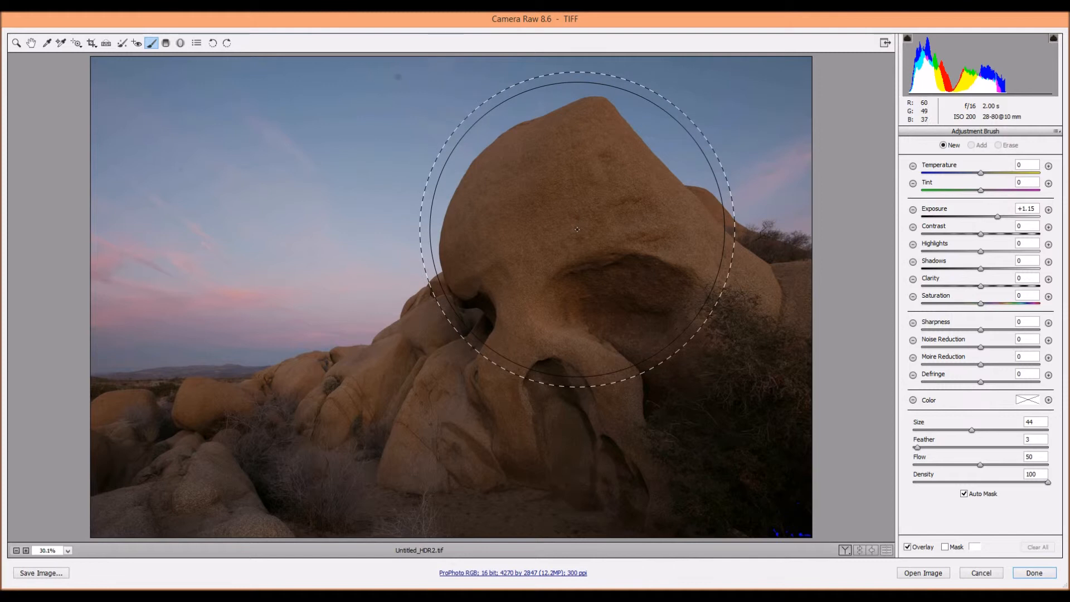
{"action": "left_click", "coordinate": [574, 228]}
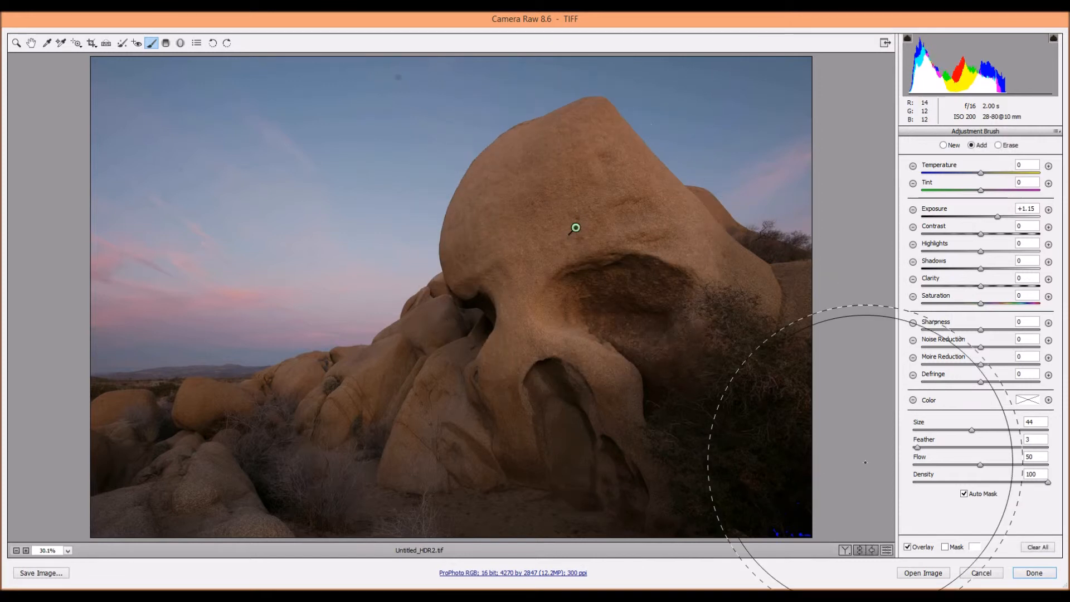
Show the mask overlay, brush the brightening over the remaining rocks, bushes and ground, and hide the overlay again.
{"action": "left_click", "coordinate": [946, 547]}
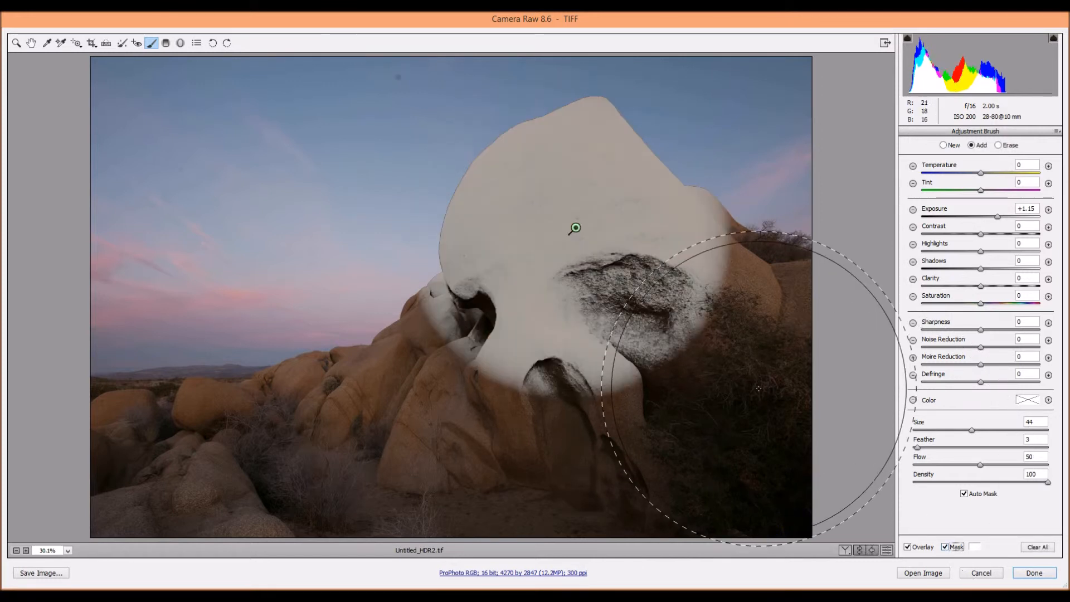
{"action": "mouse_move", "coordinate": [729, 368]}
{"action": "left_mouse_down"}
{"action": "mouse_move", "coordinate": [732, 305]}
{"action": "mouse_move", "coordinate": [746, 284]}
{"action": "mouse_move", "coordinate": [737, 279]}
{"action": "mouse_move", "coordinate": [557, 401]}
{"action": "mouse_move", "coordinate": [551, 432]}
{"action": "mouse_move", "coordinate": [430, 397]}
{"action": "mouse_move", "coordinate": [204, 481]}
{"action": "mouse_move", "coordinate": [191, 426]}
{"action": "mouse_move", "coordinate": [201, 406]}
{"action": "mouse_move", "coordinate": [204, 426]}
{"action": "mouse_move", "coordinate": [270, 473]}
{"action": "mouse_move", "coordinate": [276, 496]}
{"action": "mouse_move", "coordinate": [266, 498]}
{"action": "mouse_move", "coordinate": [402, 453]}
{"action": "left_mouse_up"}
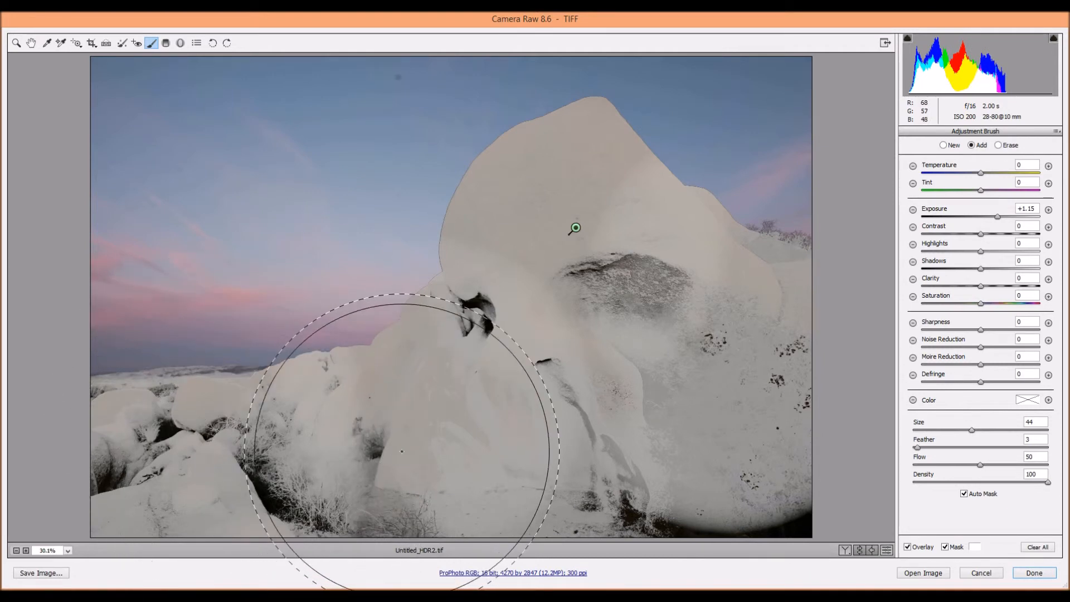
{"action": "left_click", "coordinate": [945, 547]}
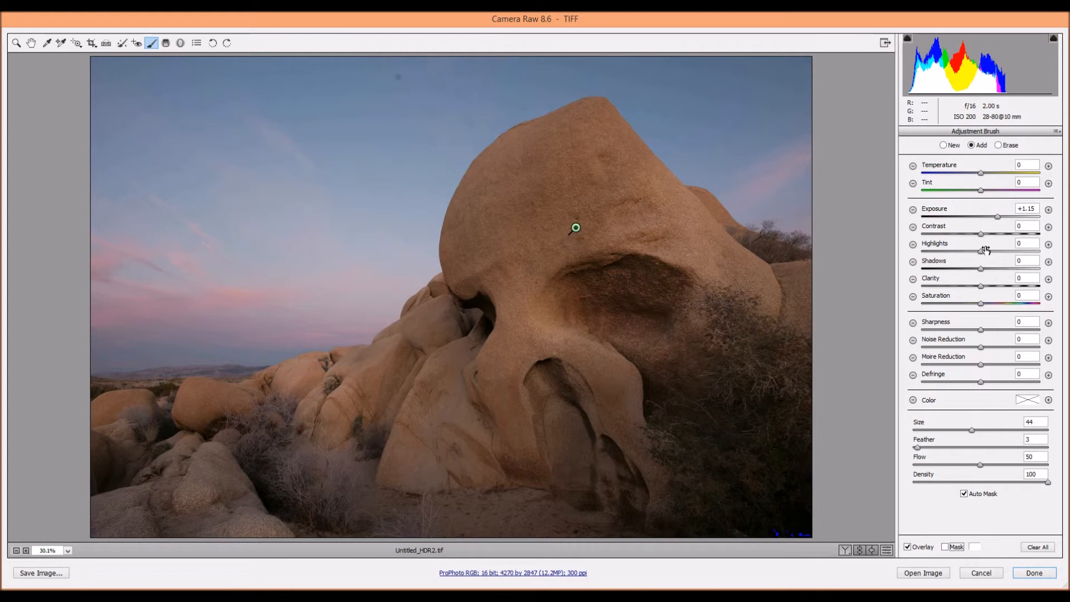
Set the brush adjustment to Shadows +14, Exposure +1.40 and Contrast +41, and paint another pass over the rocks and bushes.
{"action": "left_click_drag", "start_coordinate": [982, 273], "coordinate": [986, 274]}
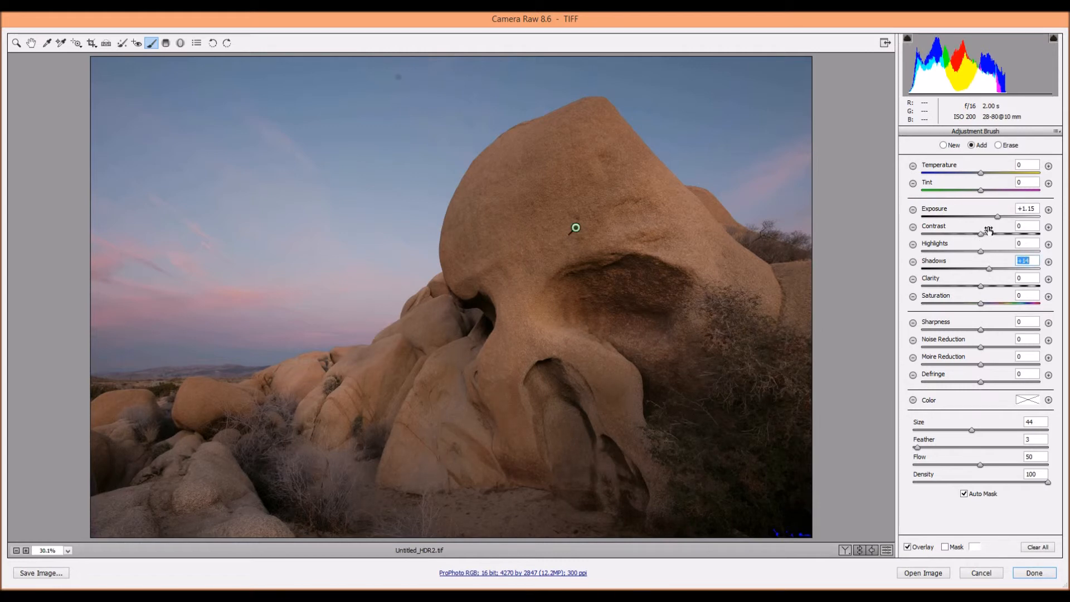
{"action": "left_click_drag", "start_coordinate": [1000, 222], "coordinate": [1003, 221]}
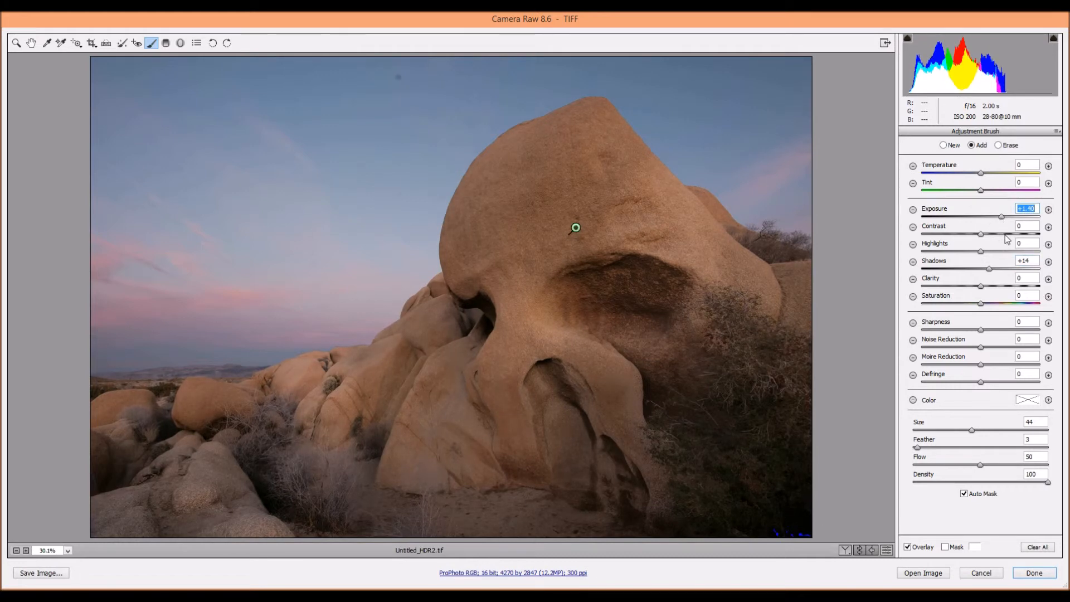
{"action": "left_click", "coordinate": [1006, 234]}
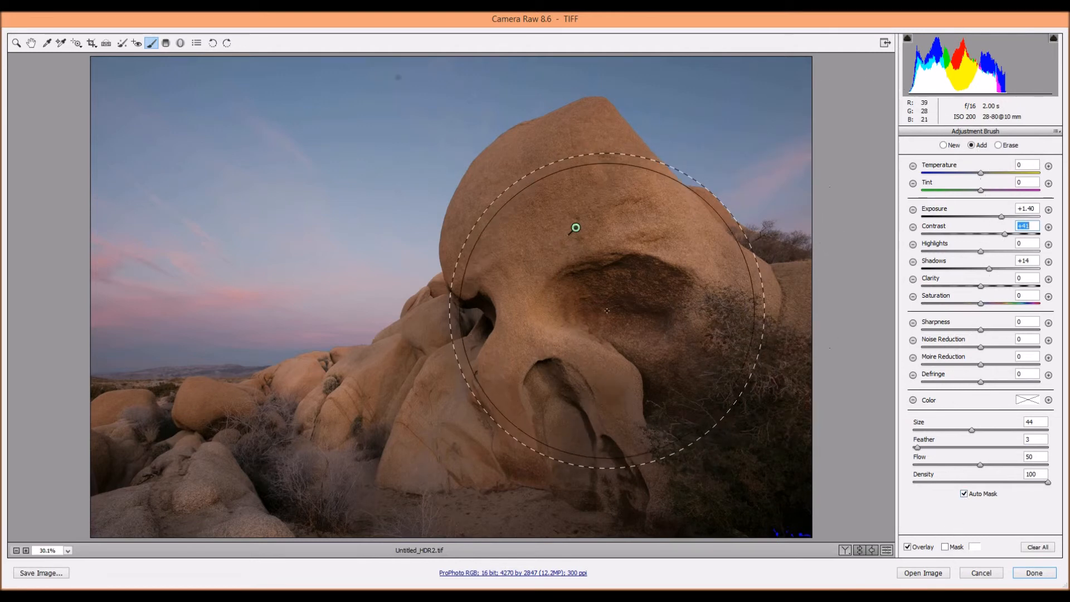
{"action": "mouse_move", "coordinate": [607, 311]}
{"action": "left_mouse_down"}
{"action": "mouse_move", "coordinate": [593, 373]}
{"action": "mouse_move", "coordinate": [727, 437]}
{"action": "mouse_move", "coordinate": [471, 451]}
{"action": "mouse_move", "coordinate": [457, 441]}
{"action": "mouse_move", "coordinate": [430, 475]}
{"action": "mouse_move", "coordinate": [428, 426]}
{"action": "mouse_move", "coordinate": [286, 446]}
{"action": "mouse_move", "coordinate": [94, 453]}
{"action": "mouse_move", "coordinate": [117, 370]}
{"action": "mouse_move", "coordinate": [191, 394]}
{"action": "mouse_move", "coordinate": [227, 370]}
{"action": "mouse_move", "coordinate": [316, 396]}
{"action": "mouse_move", "coordinate": [336, 389]}
{"action": "left_mouse_up"}
{"action": "mouse_move", "coordinate": [594, 276]}
{"action": "left_mouse_down"}
{"action": "mouse_move", "coordinate": [502, 224]}
{"action": "mouse_move", "coordinate": [580, 160]}
{"action": "mouse_move", "coordinate": [605, 179]}
{"action": "mouse_move", "coordinate": [575, 203]}
{"action": "mouse_move", "coordinate": [681, 249]}
{"action": "mouse_move", "coordinate": [743, 307]}
{"action": "mouse_move", "coordinate": [730, 390]}
{"action": "left_mouse_up"}
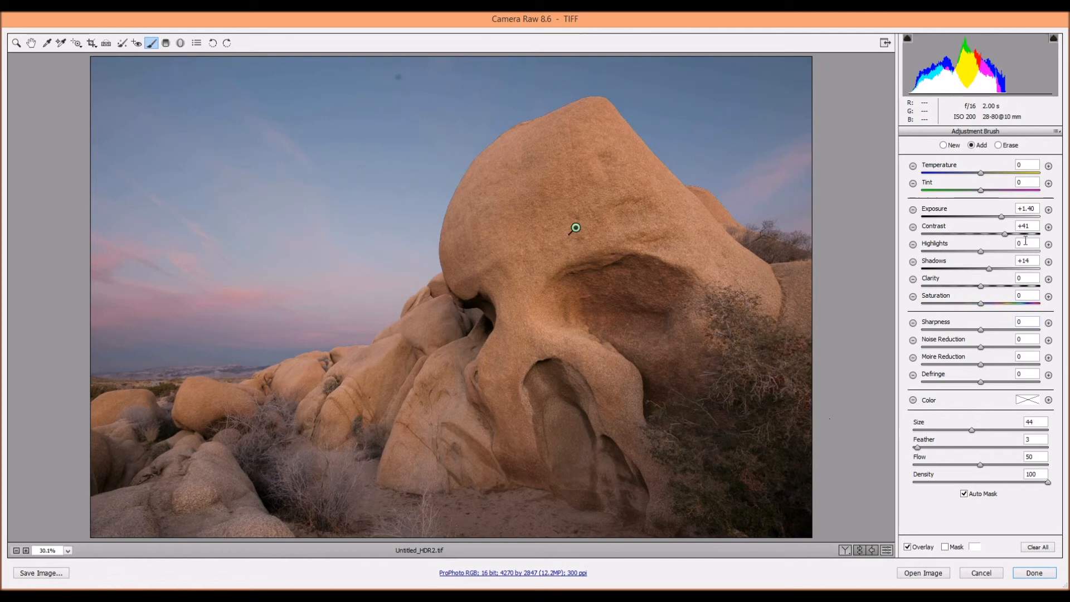
Retune the brushed area to Exposure +1.20, Contrast +40 and Shadows +9, and compare before and after side by side.
{"action": "double_click", "coordinate": [1008, 240]}
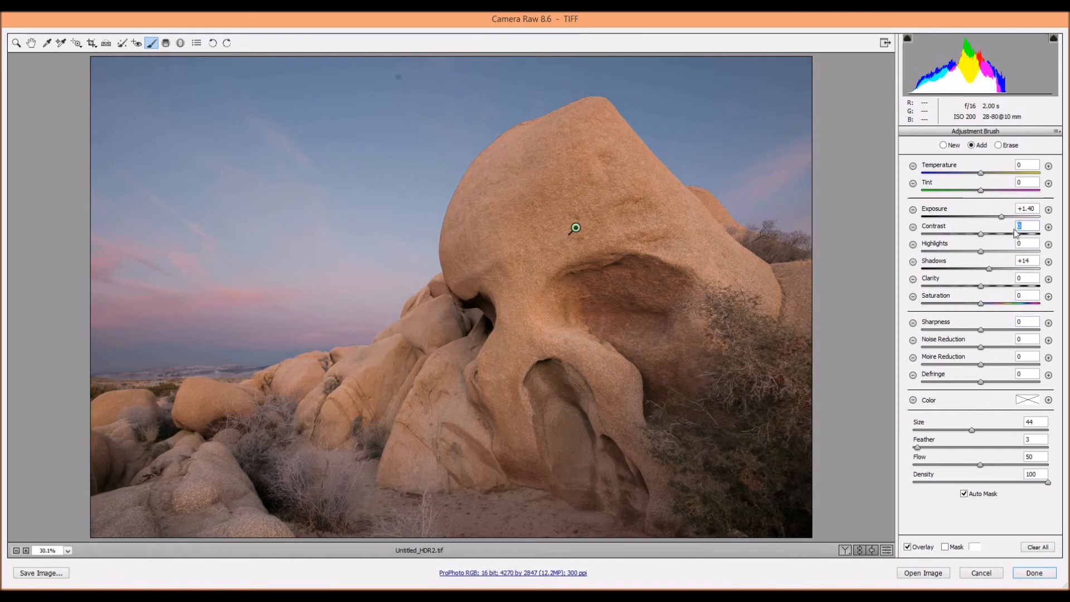
{"action": "left_click_drag", "start_coordinate": [1002, 221], "coordinate": [997, 220]}
{"action": "left_click", "coordinate": [1005, 235]}
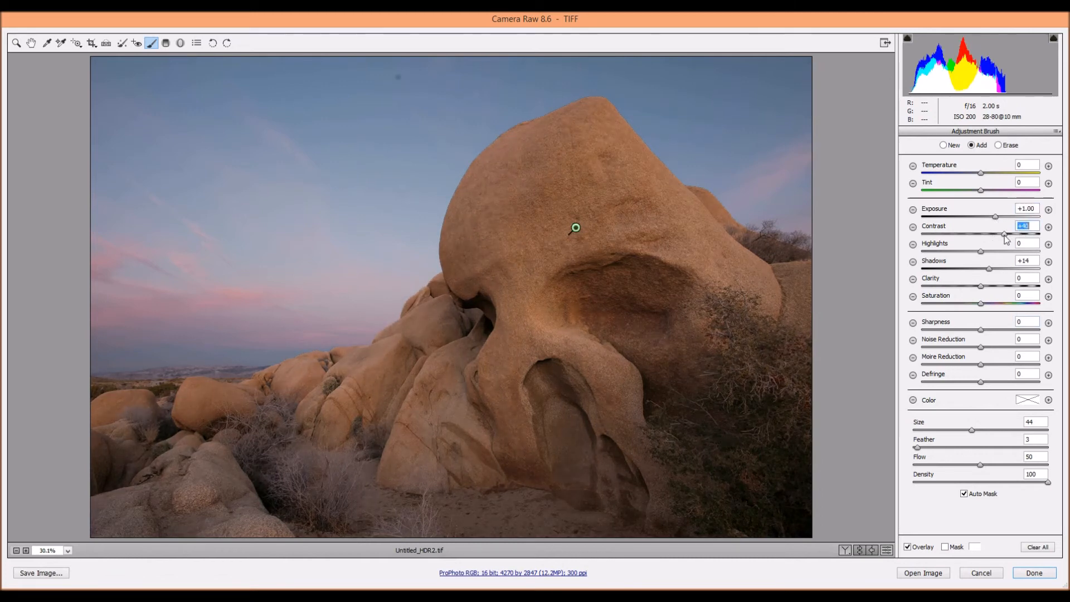
{"action": "left_click", "coordinate": [986, 269]}
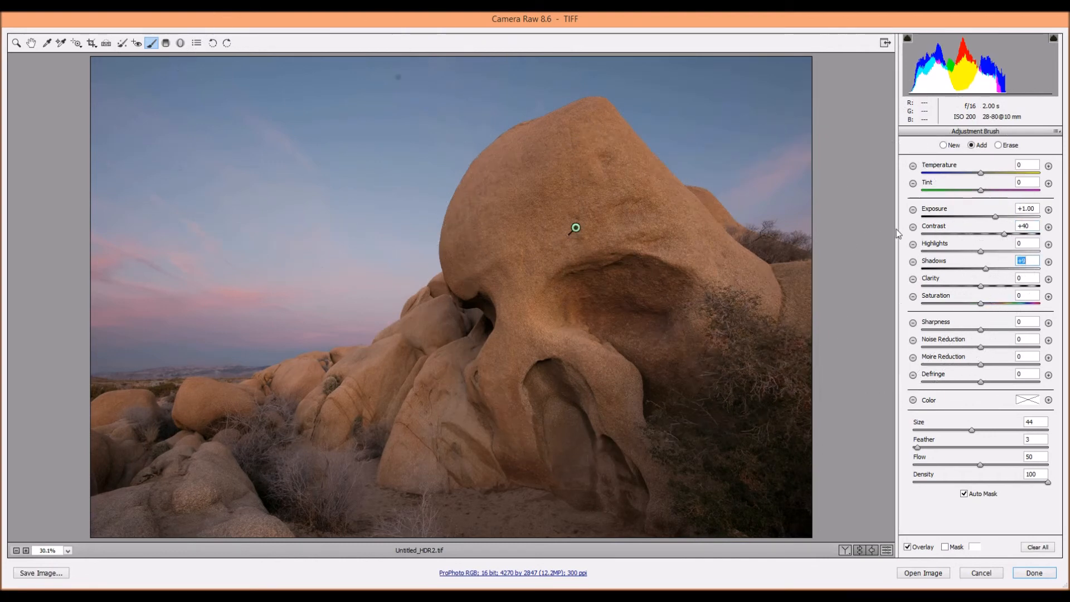
{"action": "left_click", "coordinate": [998, 217]}
{"action": "left_click_drag", "start_coordinate": [997, 217], "coordinate": [997, 217]}
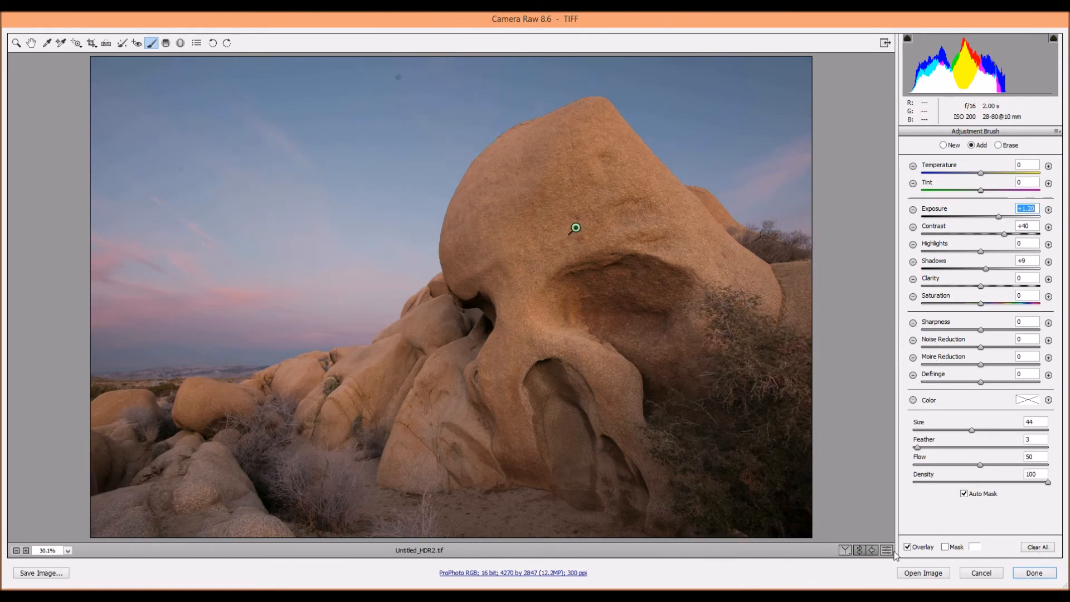
{"action": "left_click", "coordinate": [845, 548]}
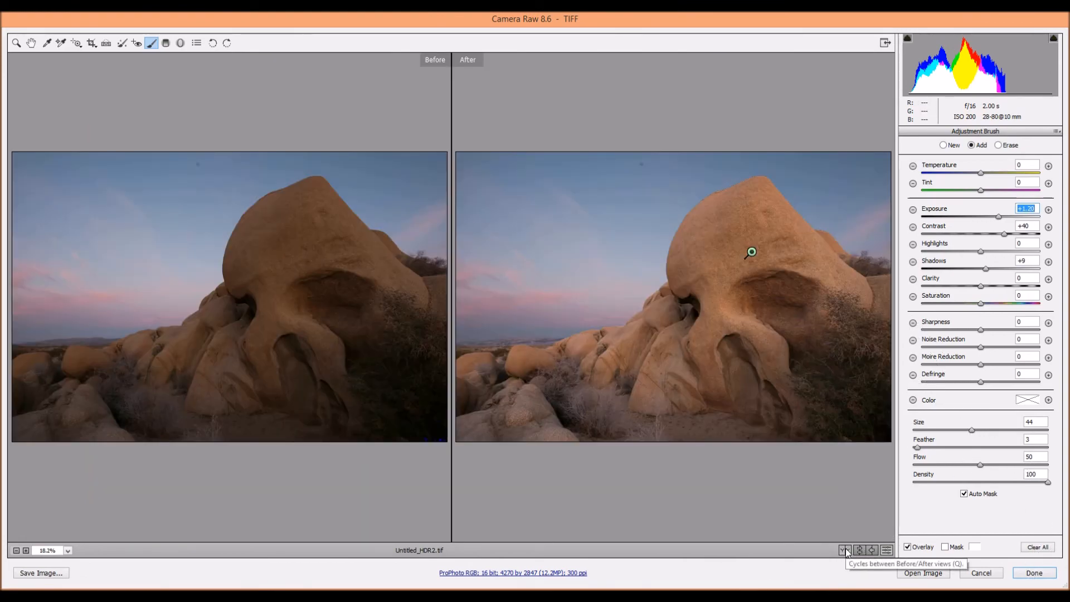